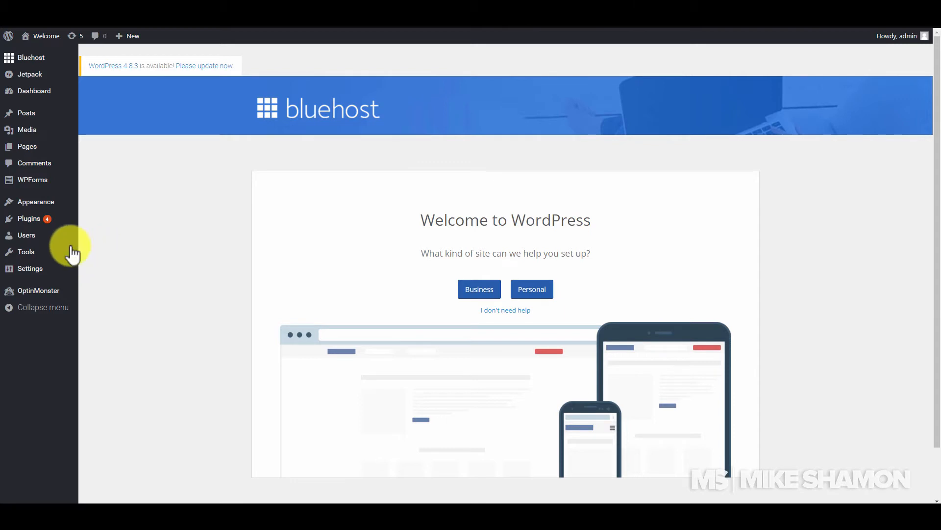
Step: Bring up the Plugins menu in the new site's admin sidebar
mouse_move(34, 219)
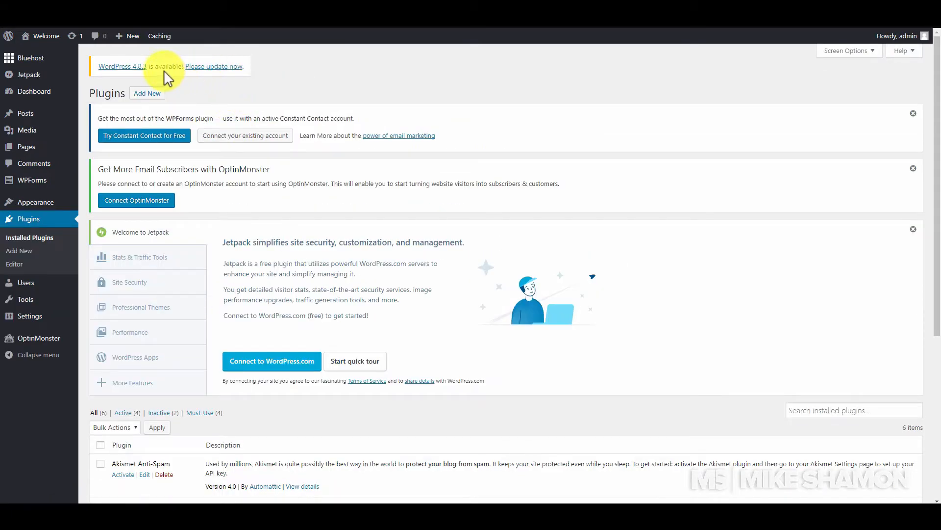
Step: Go to Add New Plugins and dismiss the WPForms and OptinMonster notices
left_click(146, 93)
left_click(913, 114)
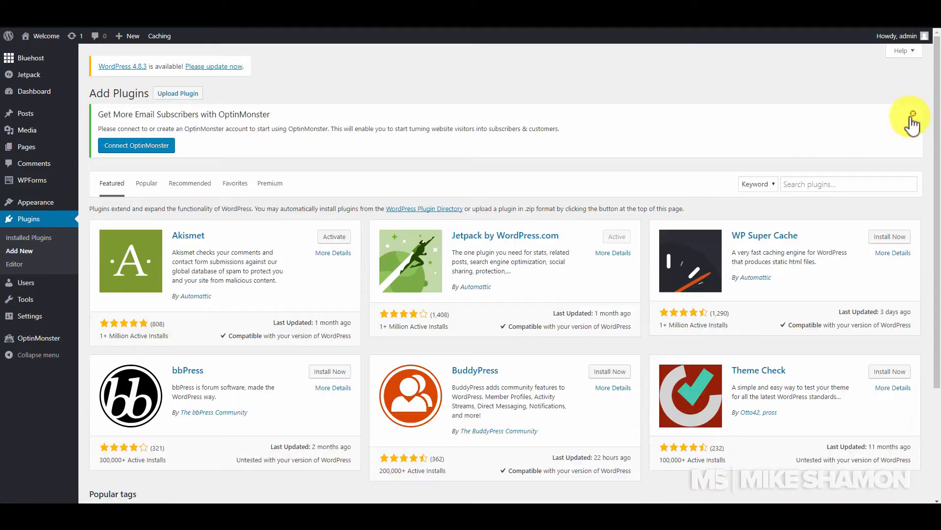
left_click(913, 114)
Step: Search 'all', install and activate All-in-One WP Migration, and dismiss the Jetpack panel
left_click(850, 121)
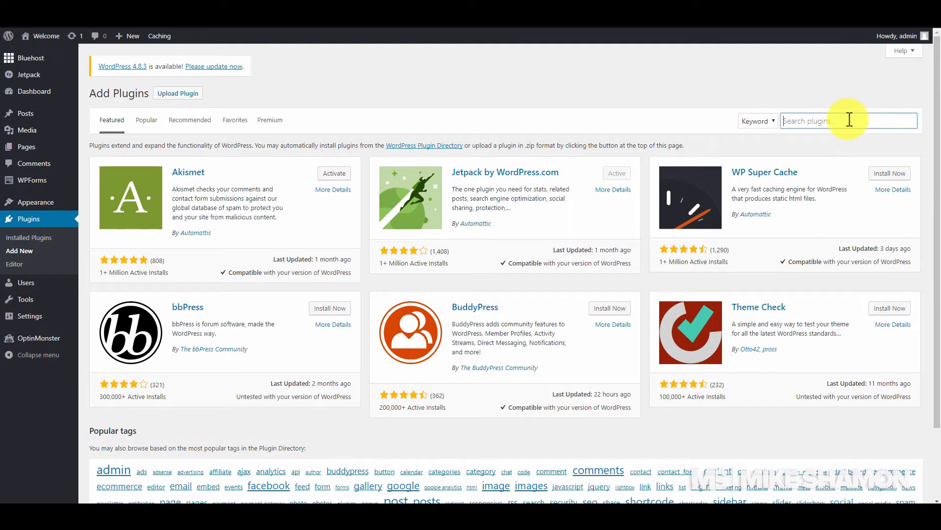
type("all-in-one")
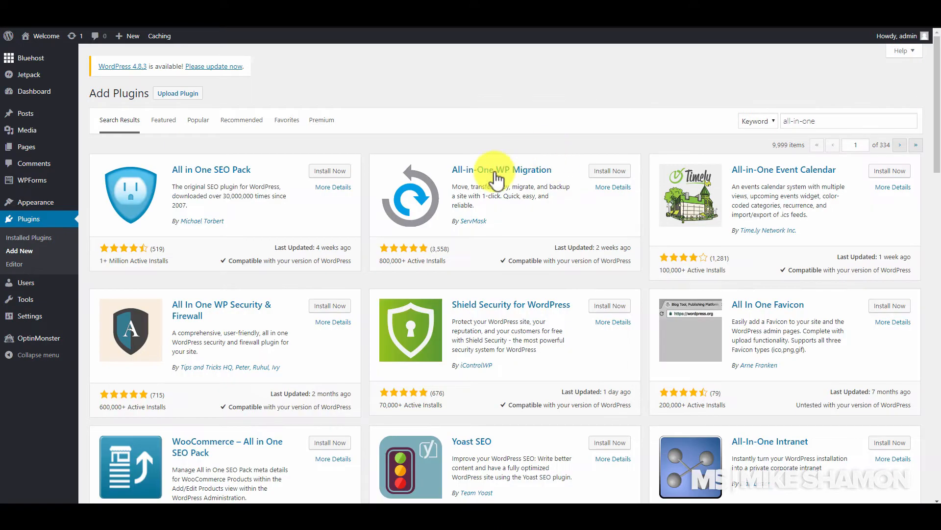
left_click(621, 172)
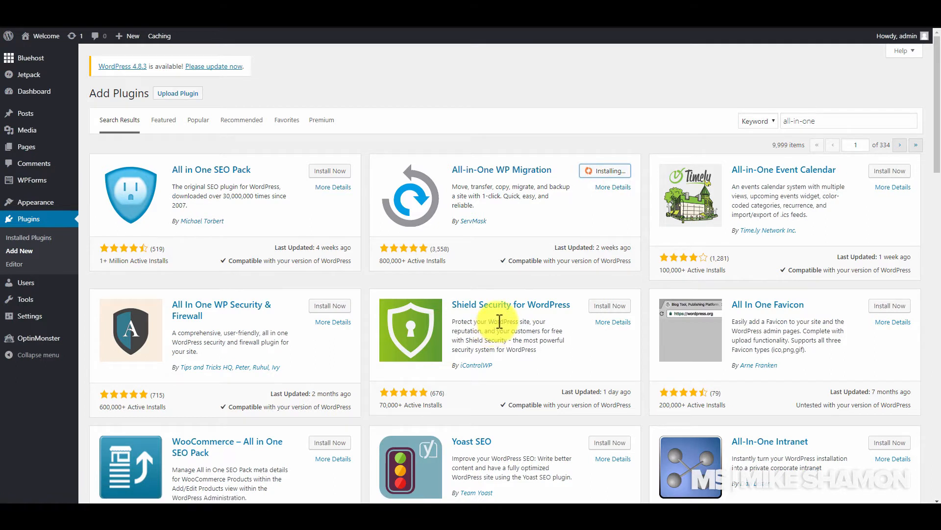
left_click(613, 171)
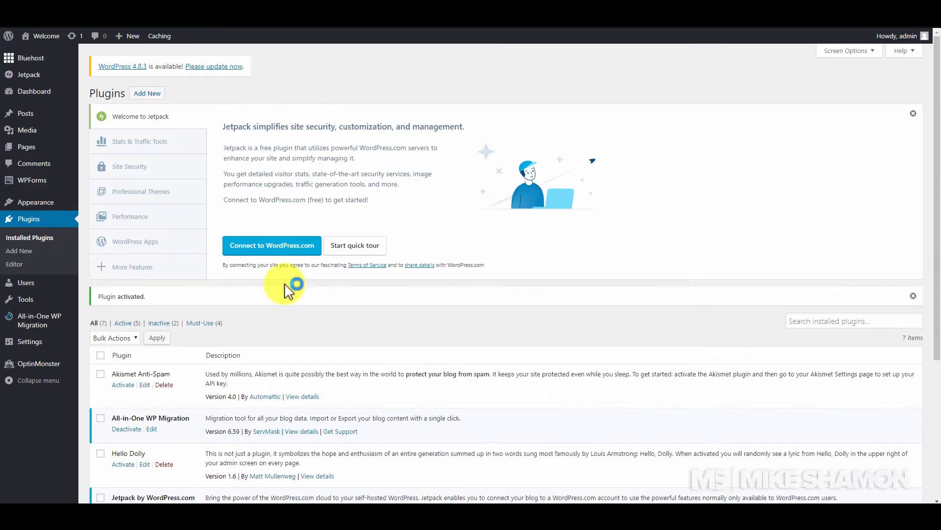
left_click(913, 114)
Step: Open the old site's All-in-One WP Migration Export page and expand the EXPORT TO list
scroll(360, 271, "down", 1)
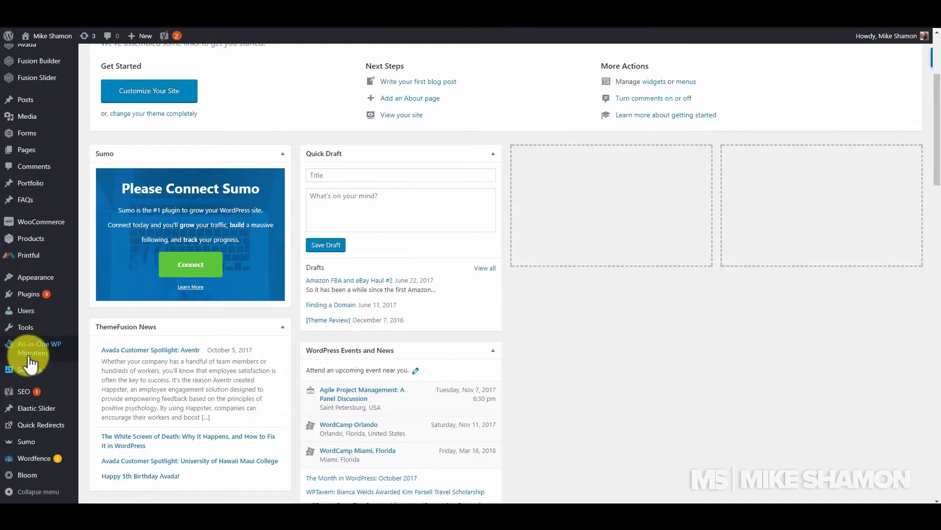
mouse_move(29, 360)
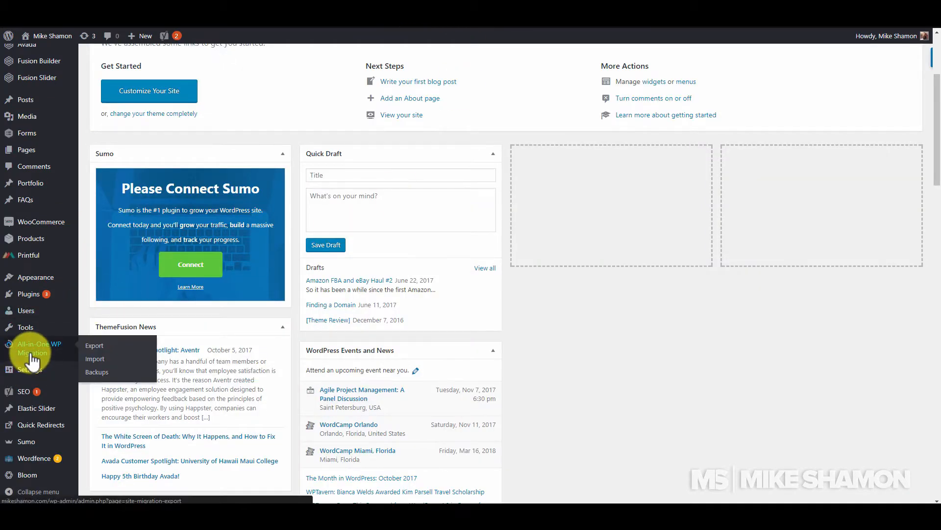
left_click(105, 347)
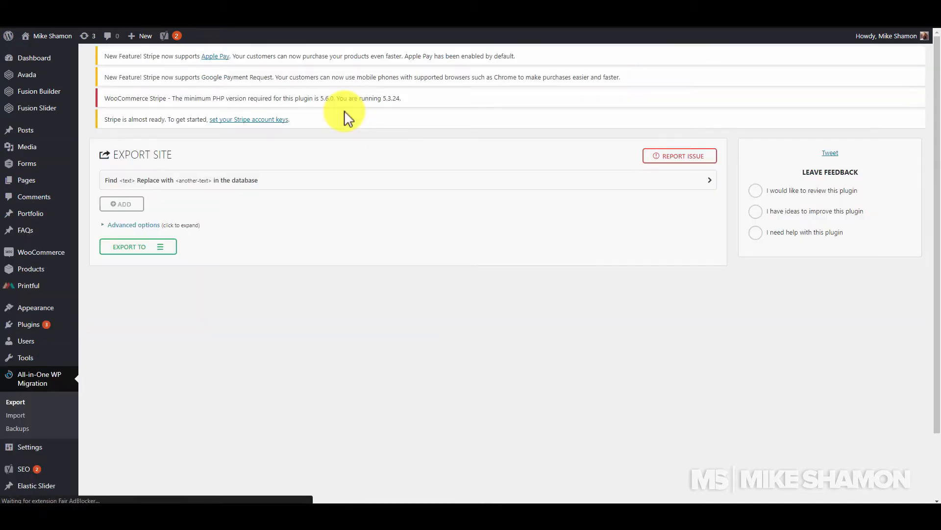
scroll(186, 254, "down", 2)
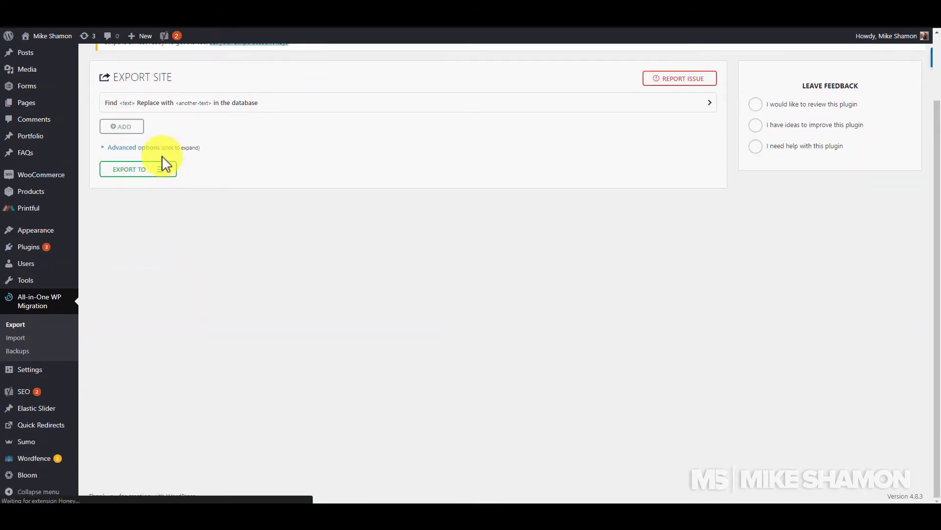
left_click(162, 170)
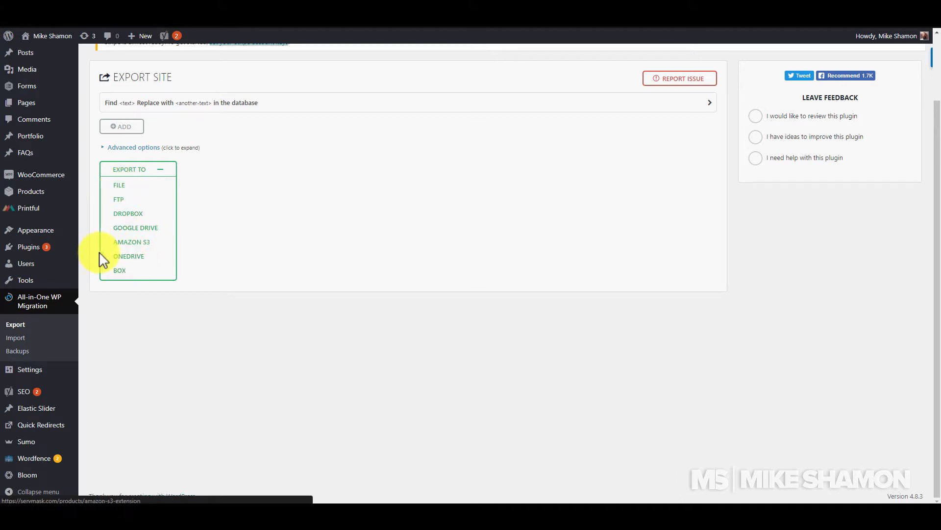
Step: Export mikeshamon.com to File and download the 465 MB .wpress export
left_click(131, 185)
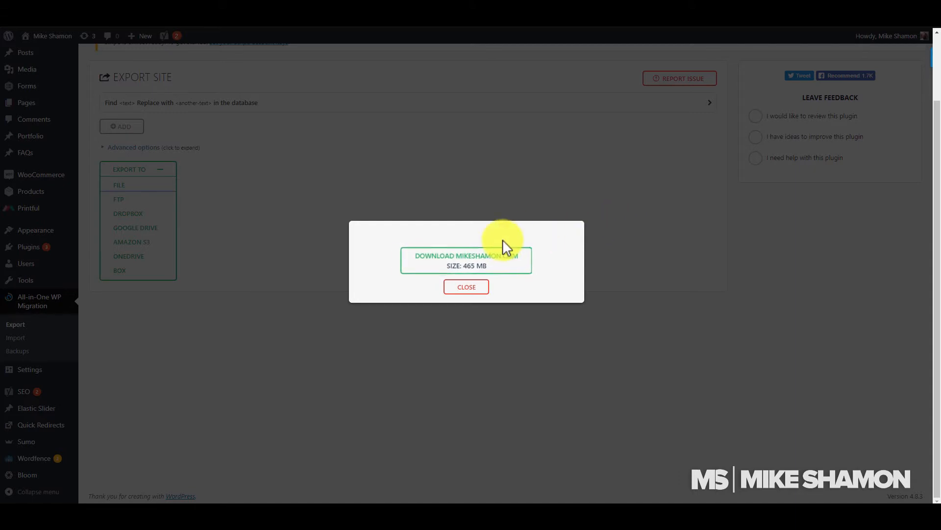
left_click(504, 275)
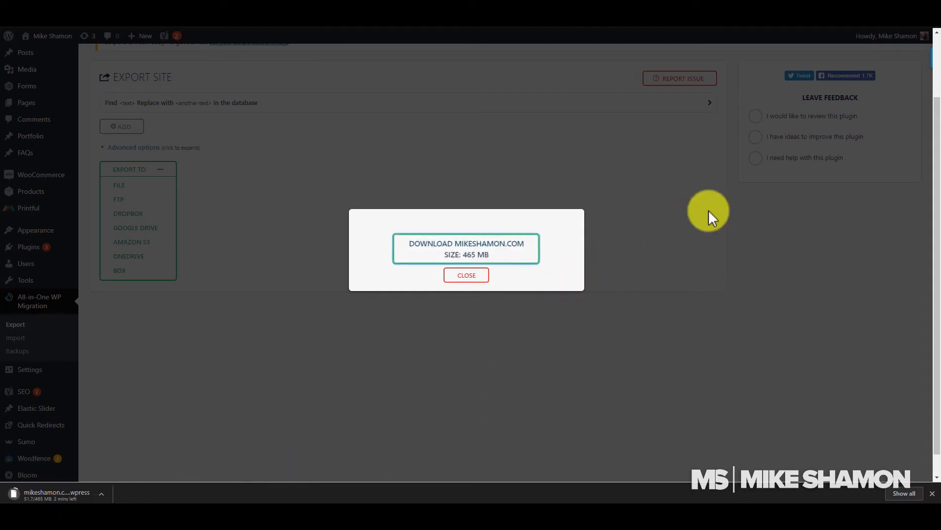
left_click(463, 277)
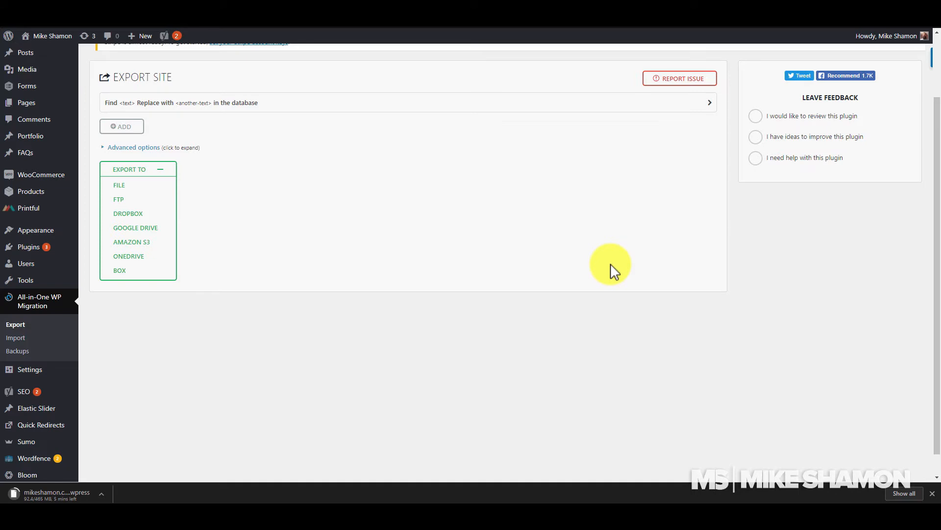
scroll(613, 271, "down", 1)
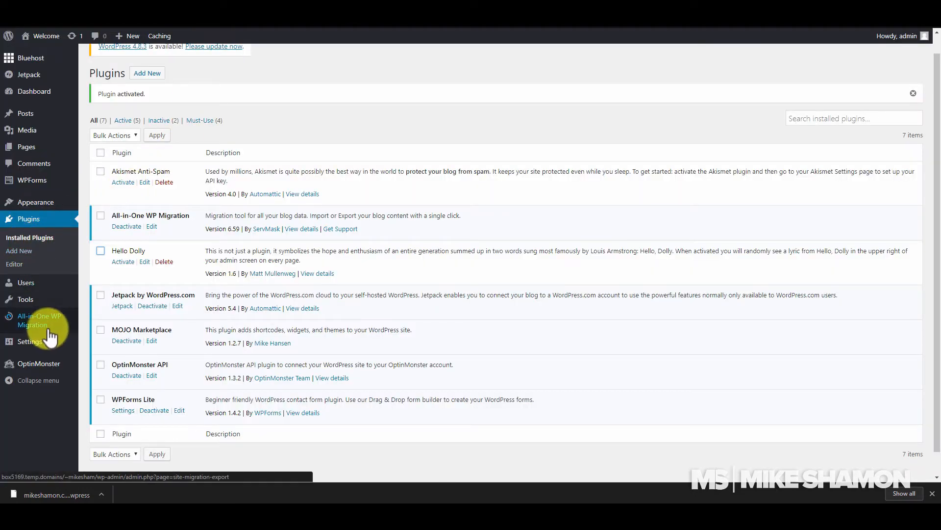
mouse_move(52, 333)
left_click(95, 331)
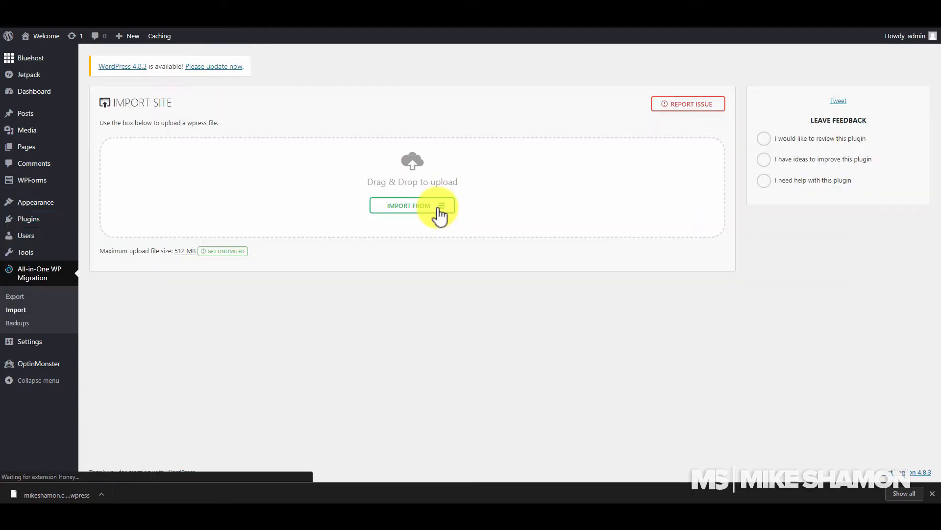
left_click(436, 210)
left_click(399, 223)
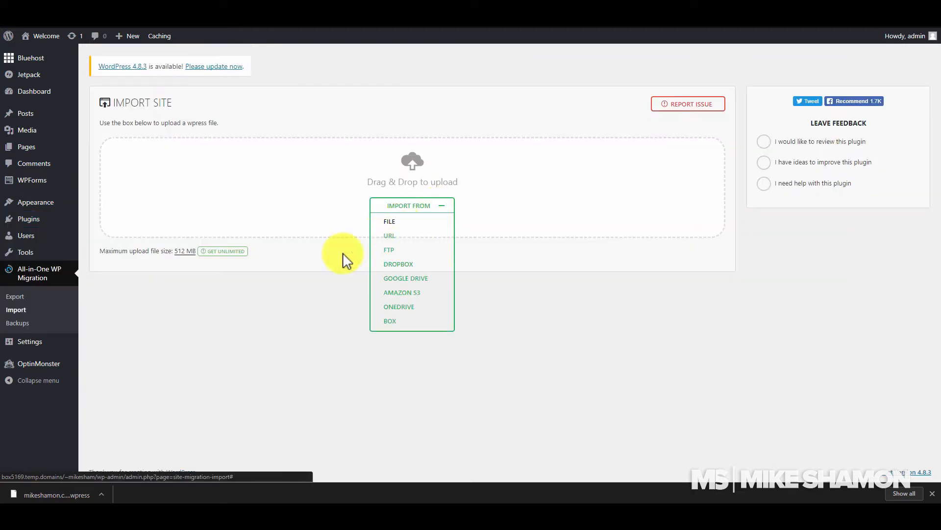
left_click(409, 166)
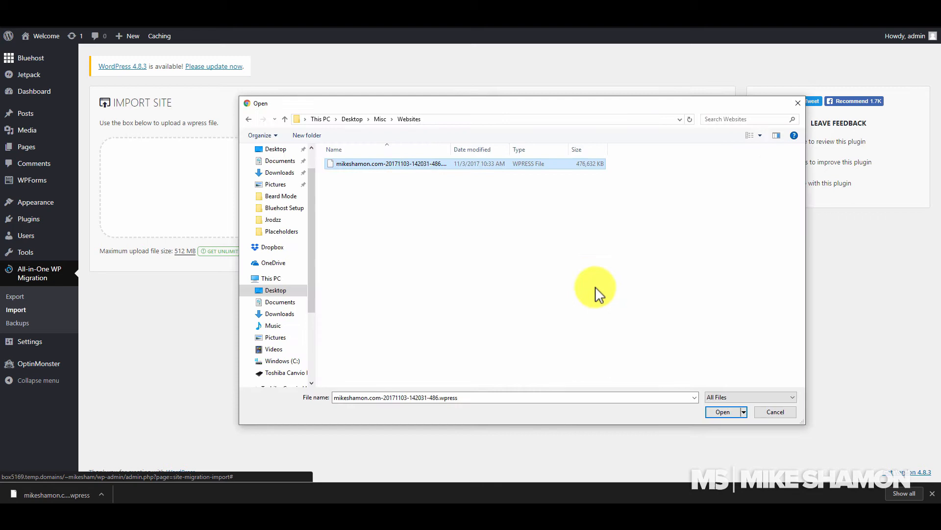
left_click(708, 414)
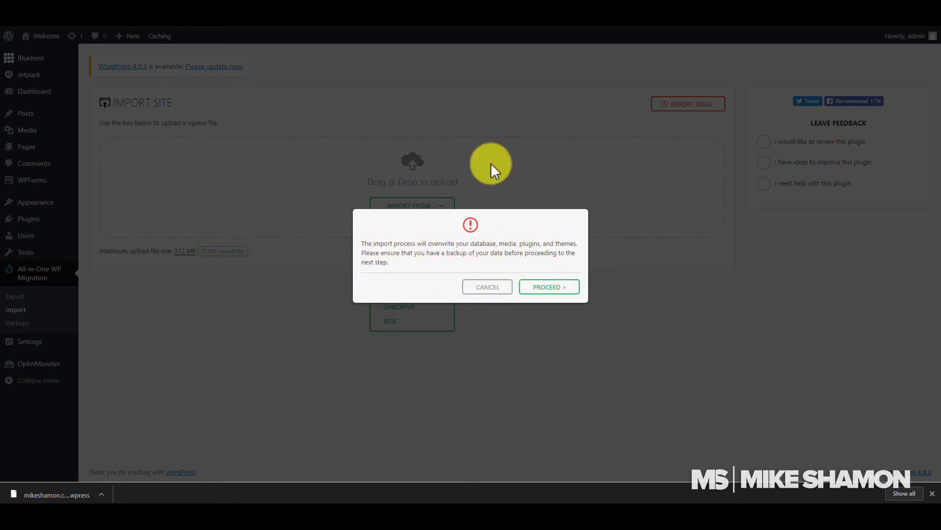
Step: Confirm the overwrite, close the import success message, and go to Settings > Permalinks
left_click(565, 291)
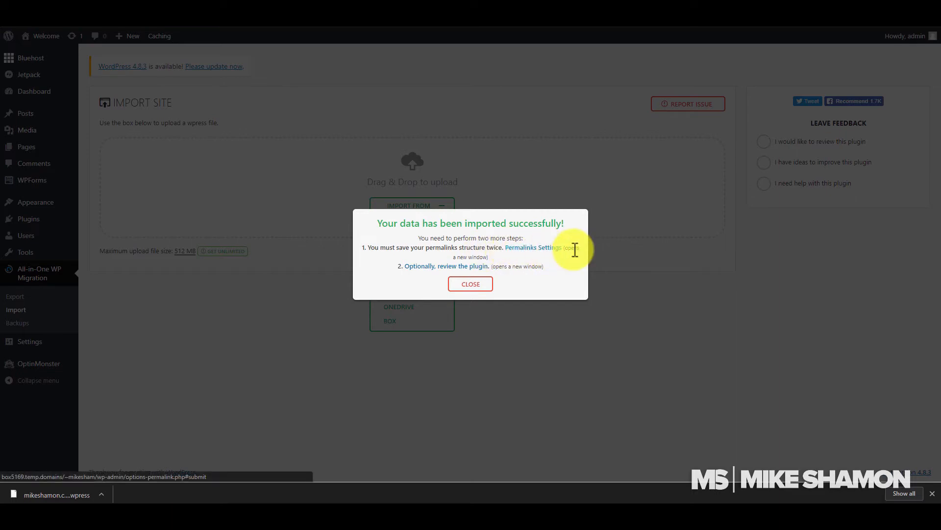
left_click(471, 284)
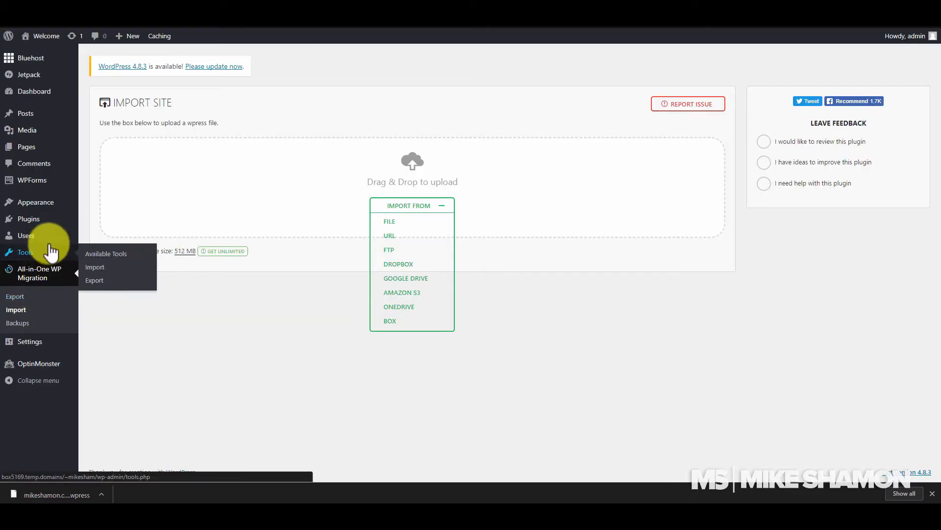
mouse_move(49, 207)
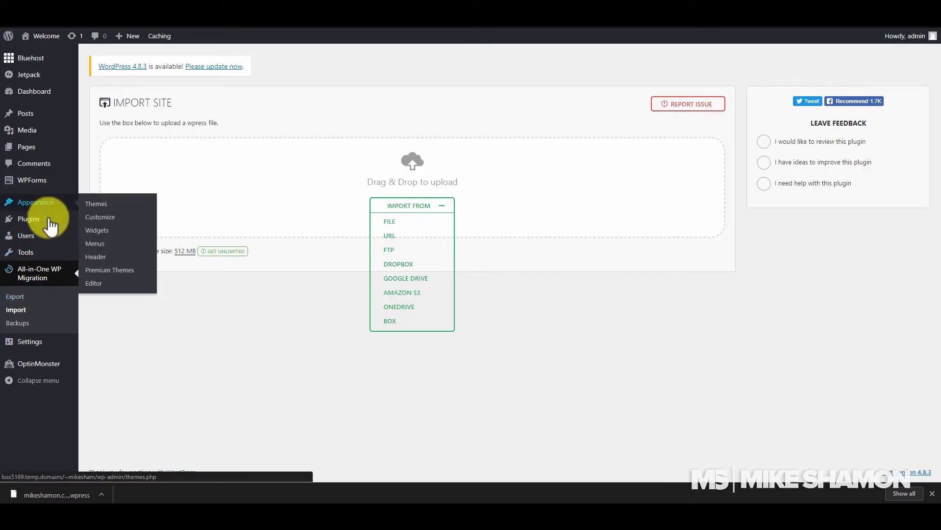
mouse_move(27, 341)
left_click(105, 410)
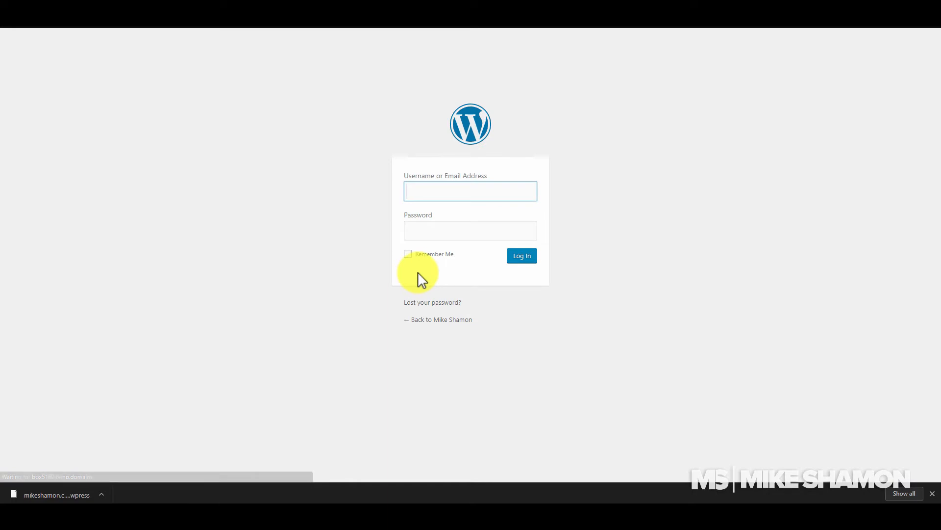
Step: Log in to the migrated site with the admin username and password, letting the browser remember it
type("m")
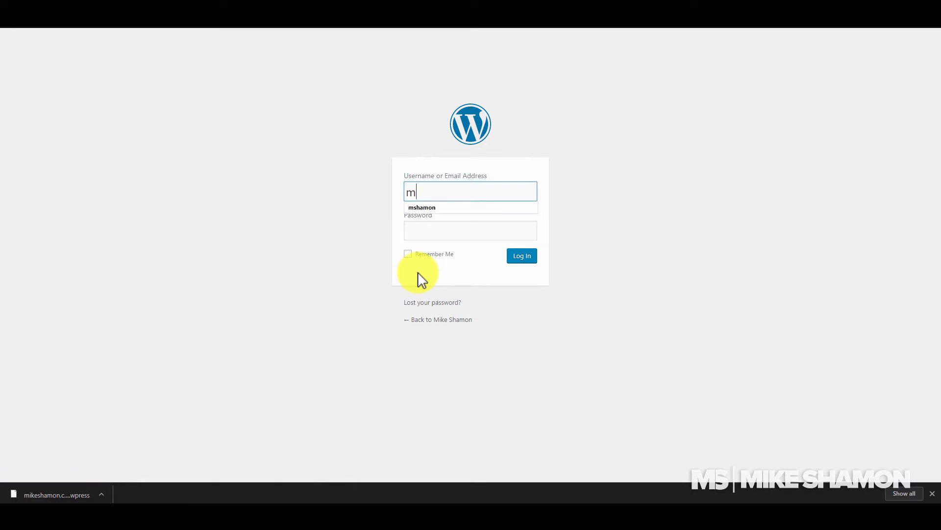
type("shamon")
key("Tab")
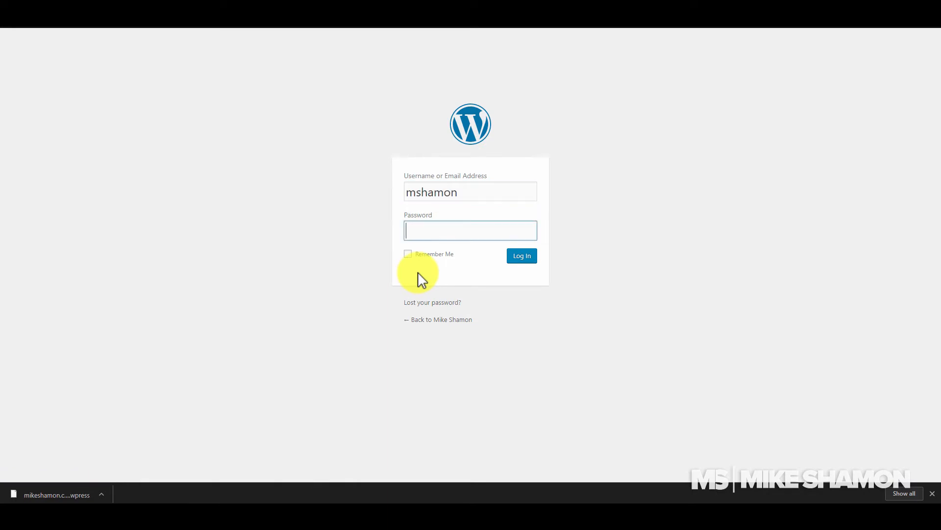
type("•••••••")
key("Return")
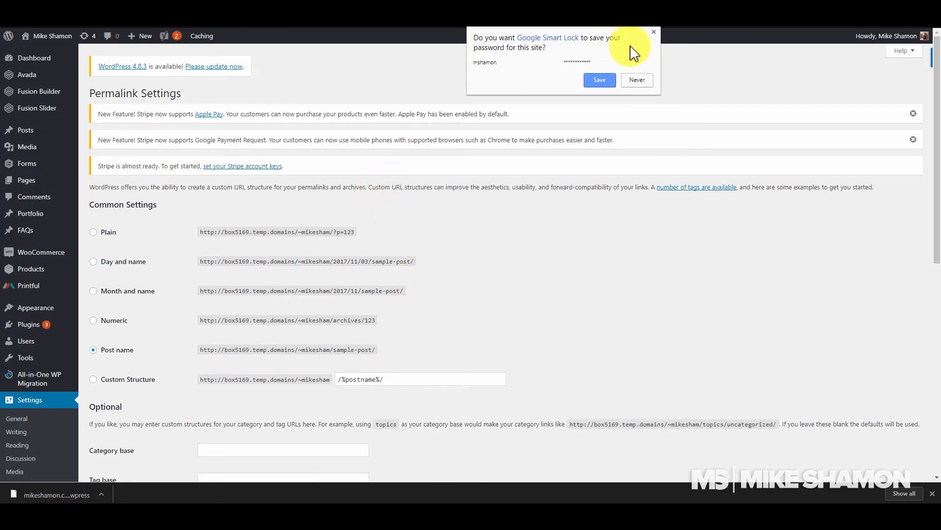
left_click(599, 80)
Step: Re-save the Permalinks settings with Post name structure, saving twice
scroll(259, 237, "down", 4)
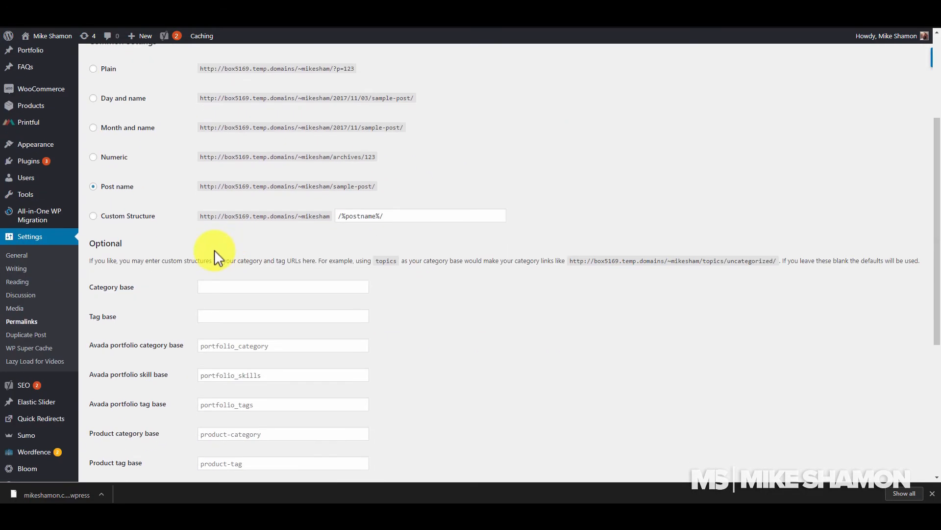
scroll(213, 249, "down", 5)
left_click(107, 430)
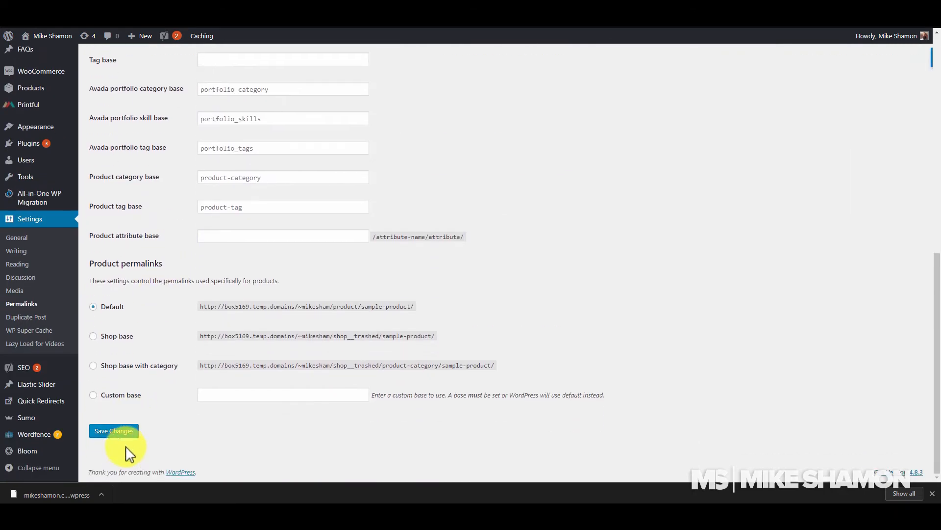
left_click(128, 432)
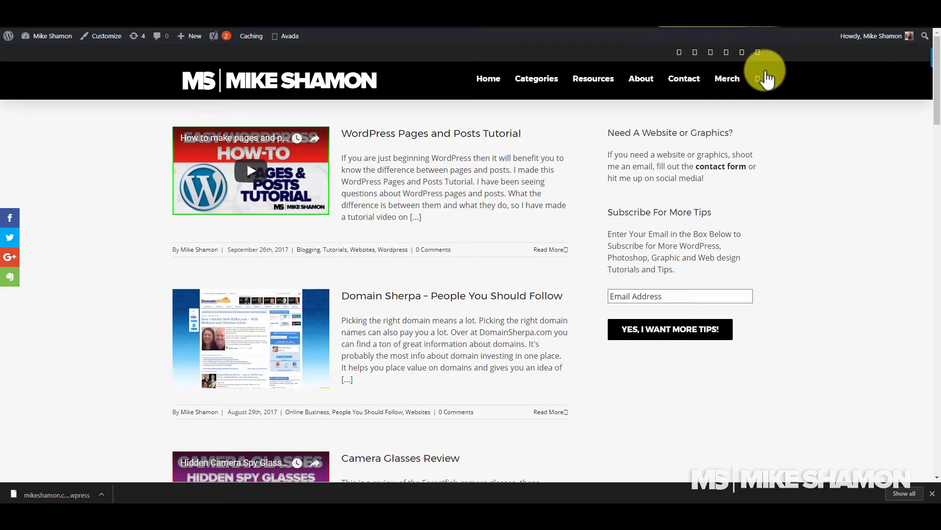
Step: Browse the migrated home page, then open and read the 'Domain Sherpa – People You Should Follow' post
mouse_move(545, 83)
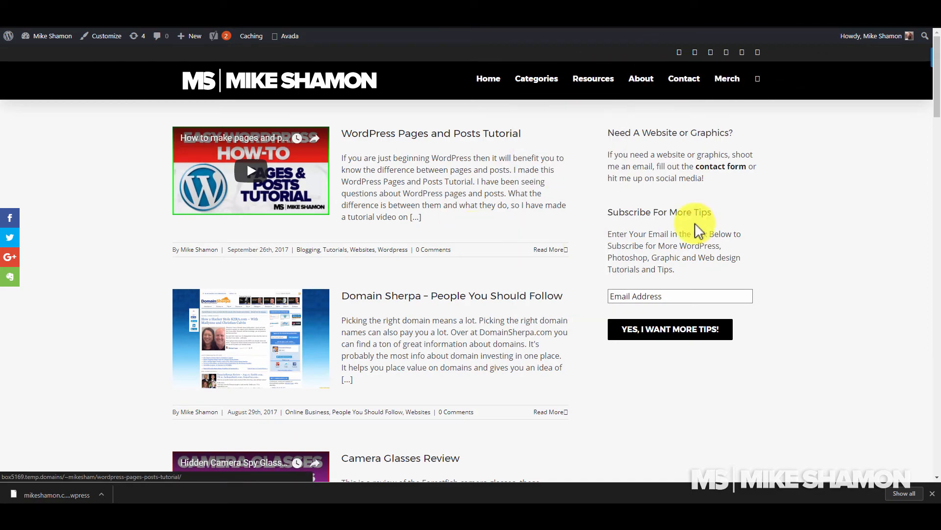
scroll(443, 189, "down", 5)
scroll(464, 186, "down", 10)
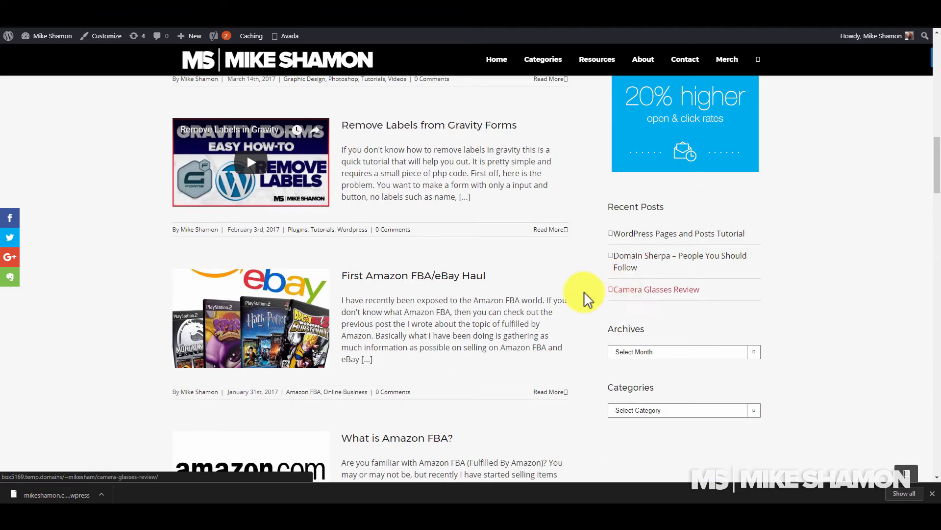
scroll(539, 289, "down", 6)
scroll(610, 162, "up", 5)
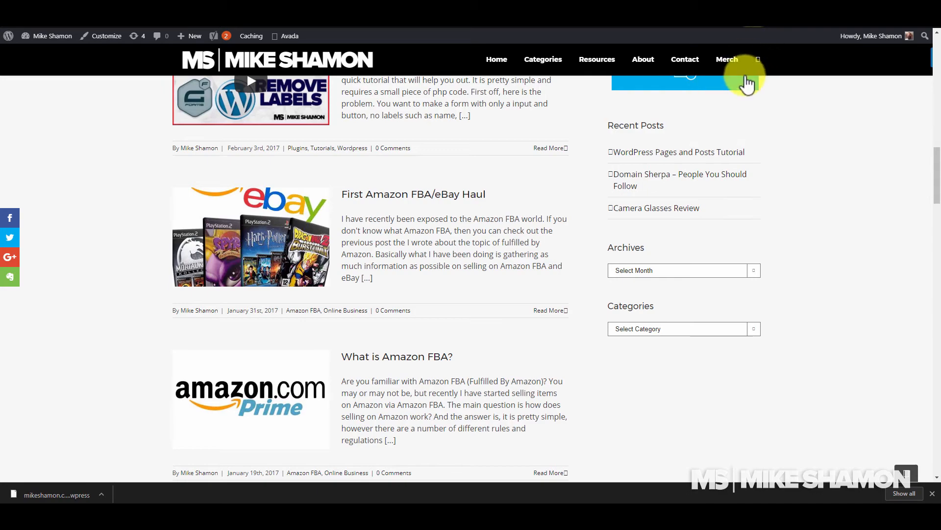
scroll(493, 206, "down", 2)
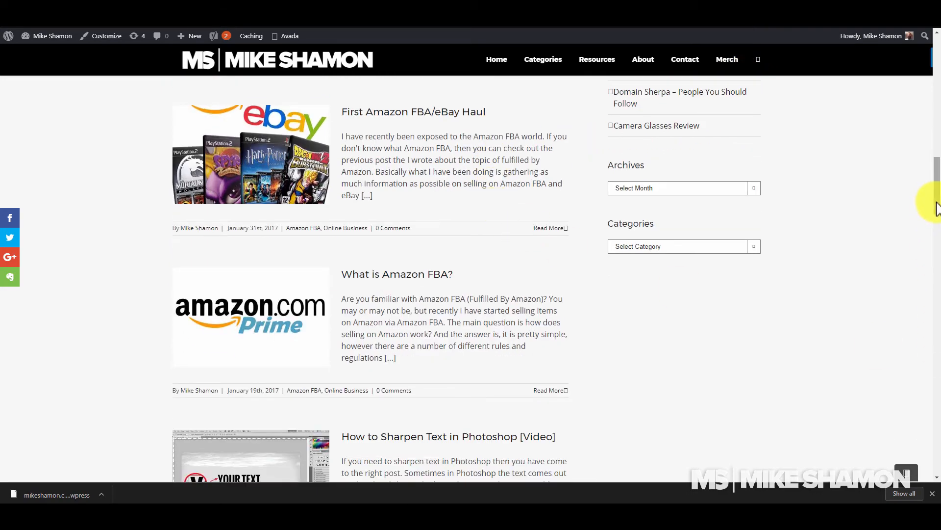
scroll(330, 252, "up", 15)
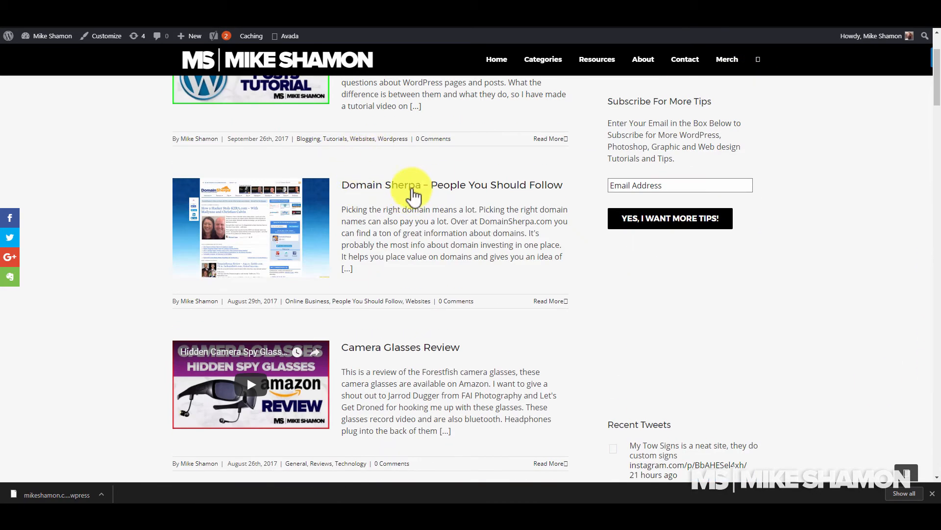
left_click(413, 186)
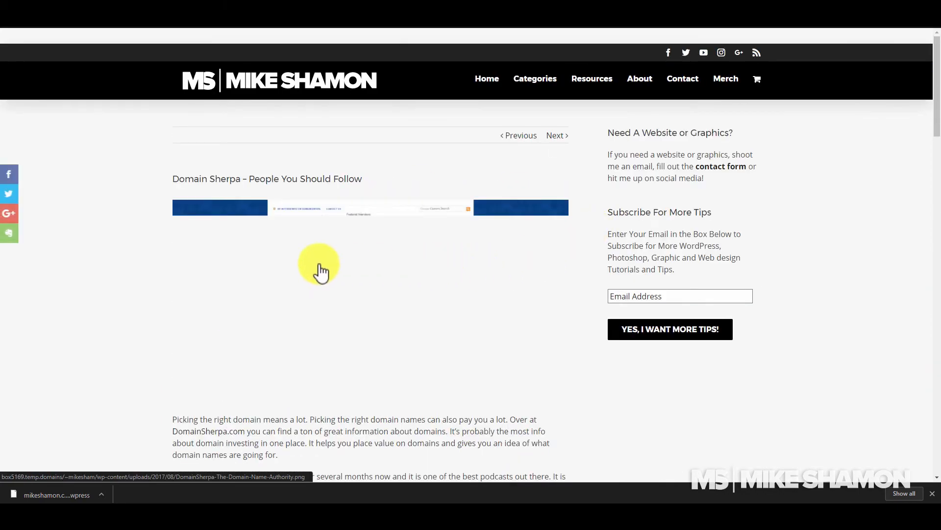
scroll(674, 216, "down", 3)
scroll(670, 226, "down", 6)
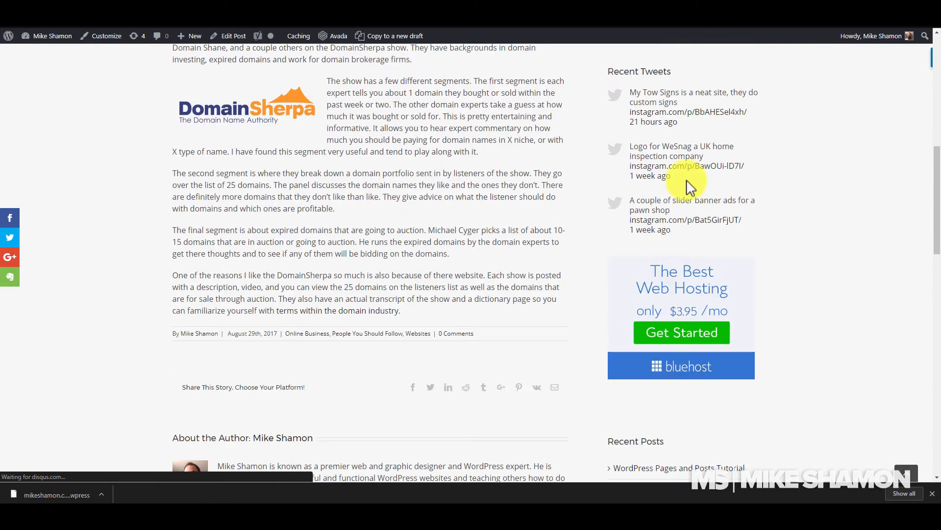
scroll(690, 196, "up", 5)
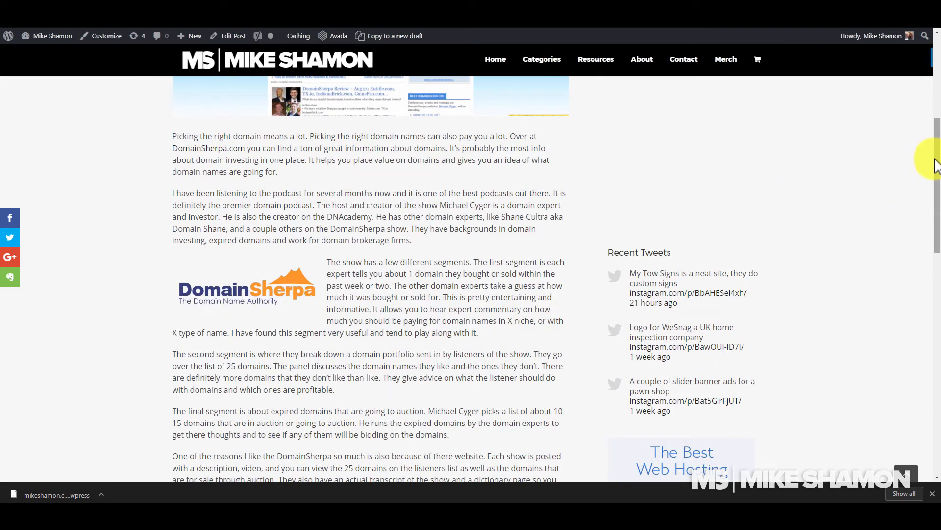
left_click_drag(937, 174, 924, 74)
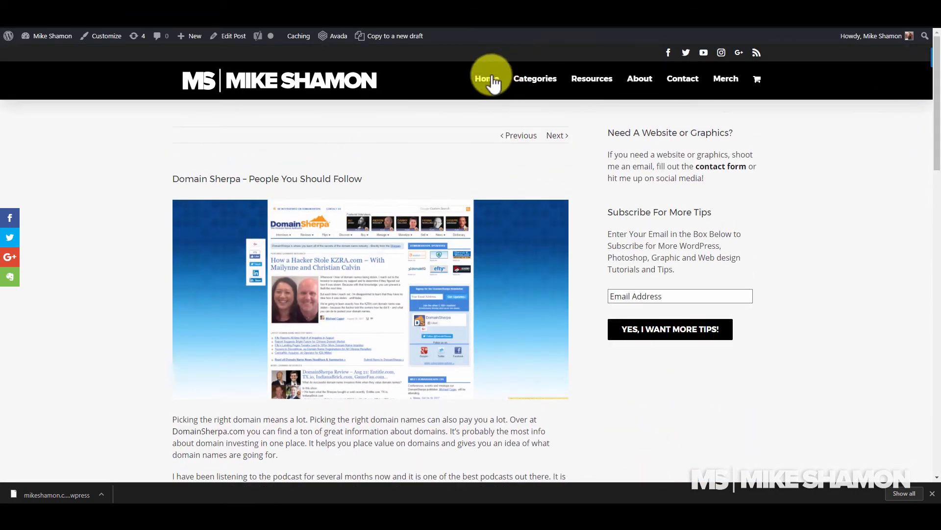
left_click(742, 85)
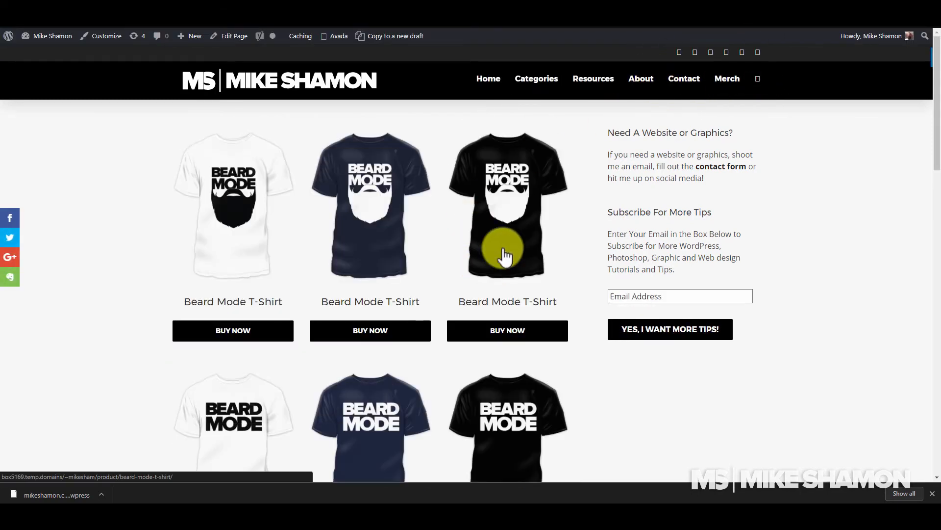
scroll(414, 279, "down", 3)
scroll(465, 278, "down", 10)
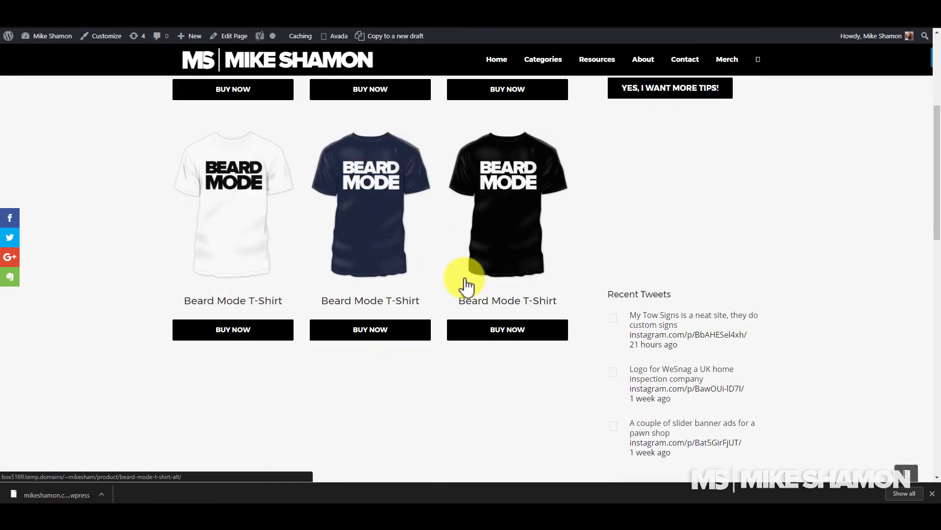
scroll(464, 279, "up", 13)
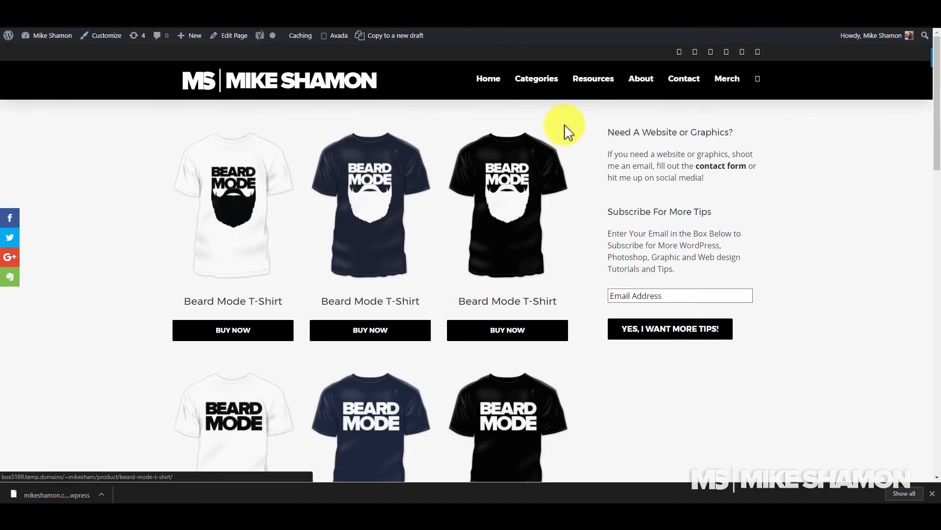
left_click(9, 18)
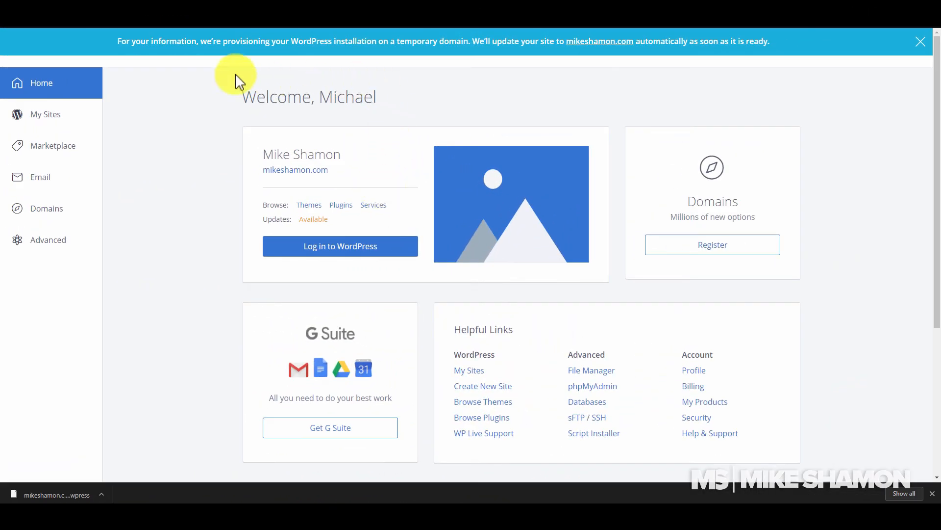
Step: Show the Bluehost domain's name servers and copy ns1.bluehost.com
left_click(54, 213)
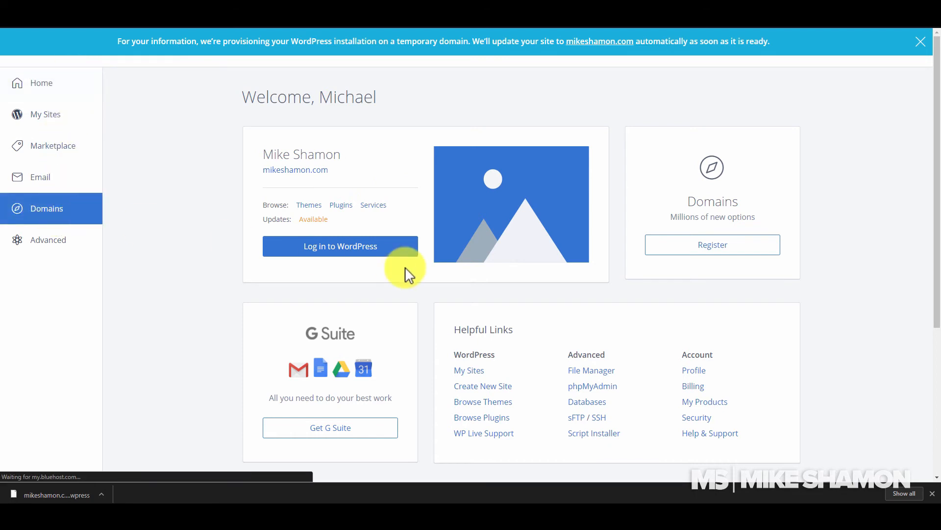
left_click(402, 248)
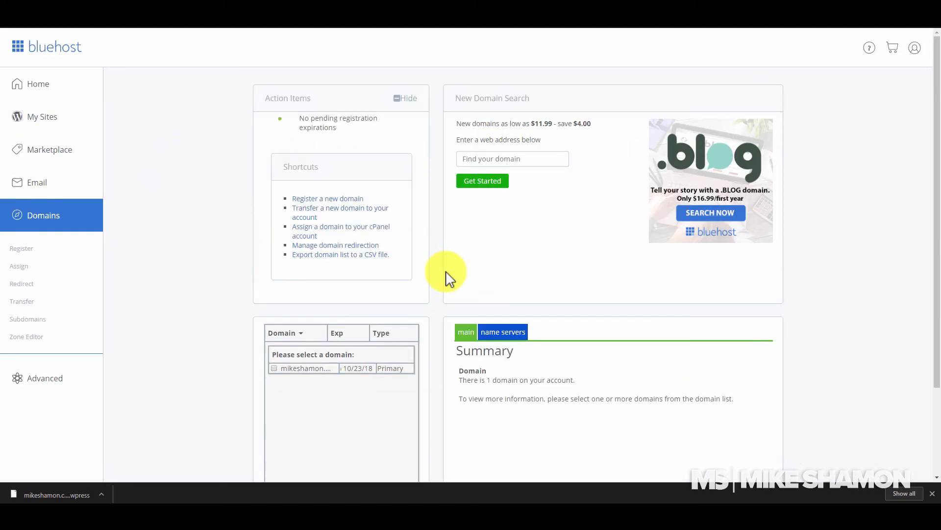
scroll(448, 277, "down", 2)
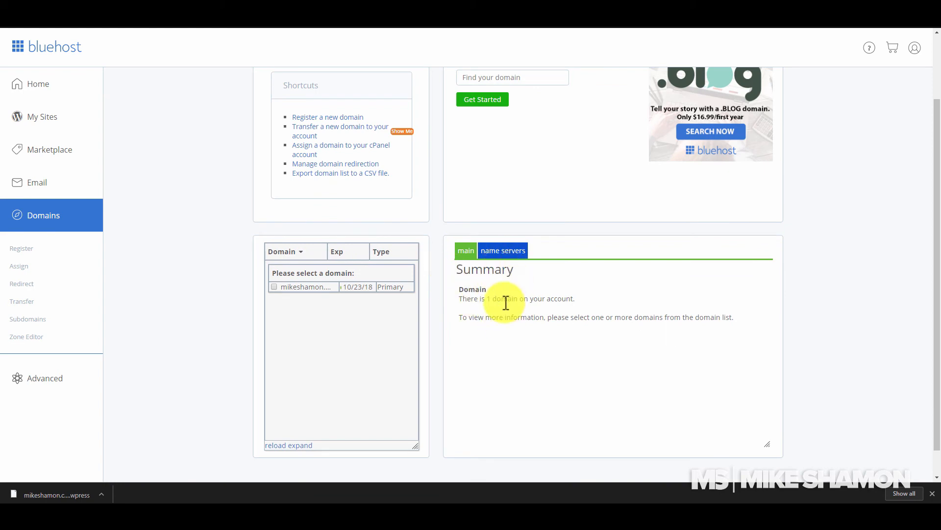
left_click(495, 251)
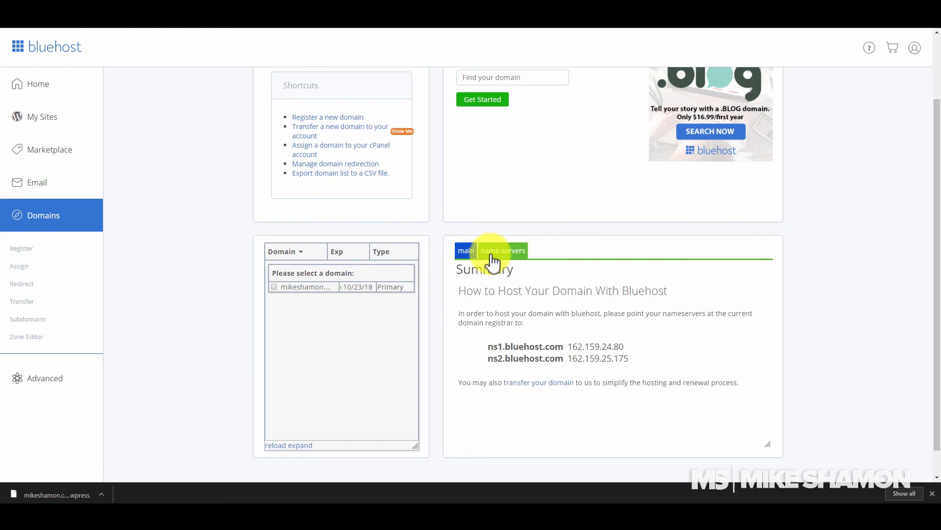
left_click_drag(563, 347, 490, 343)
key("ctrl+c")
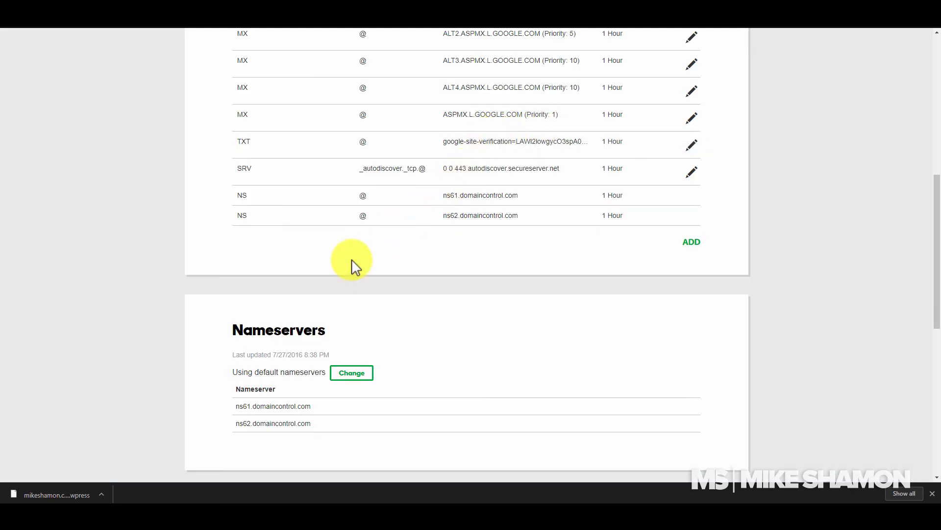
Step: Switch GoDaddy nameservers to Custom and paste ns1.bluehost.com as the first
scroll(494, 283, "up", 10)
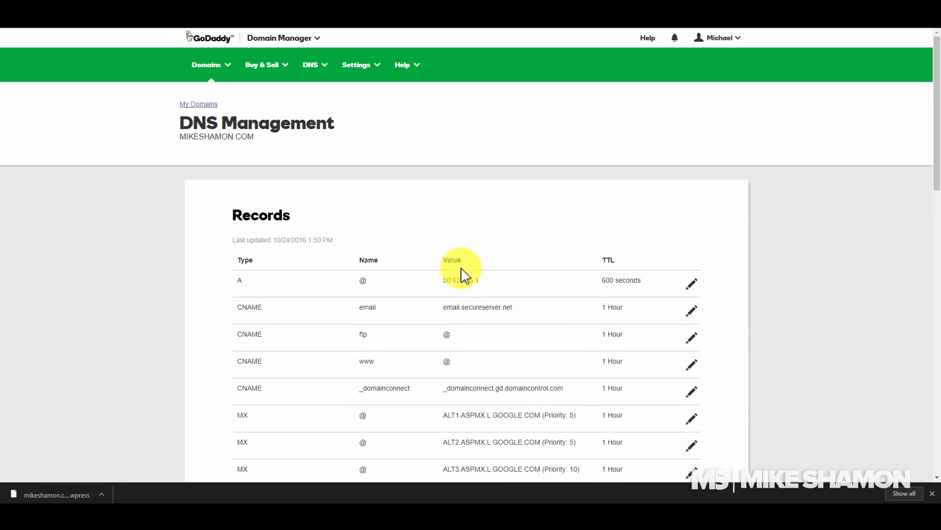
scroll(309, 234, "down", 7)
scroll(338, 240, "down", 5)
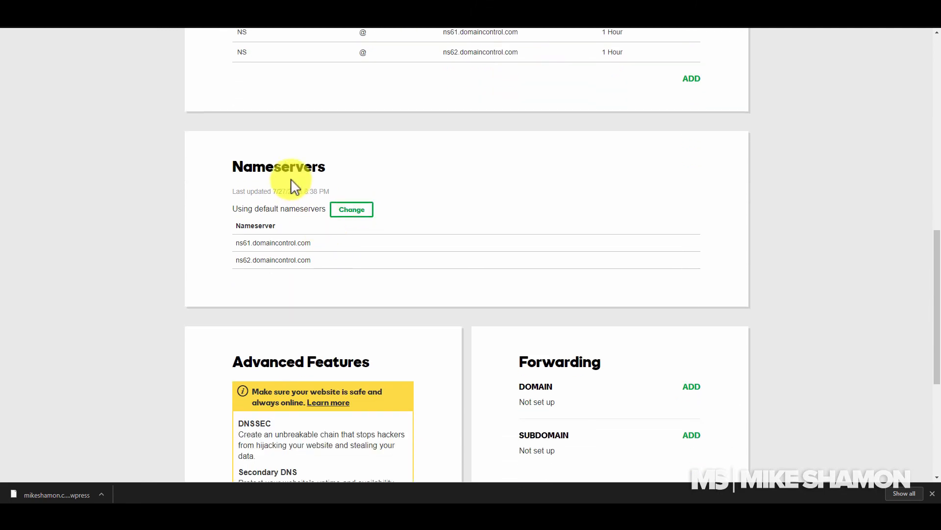
left_click(352, 211)
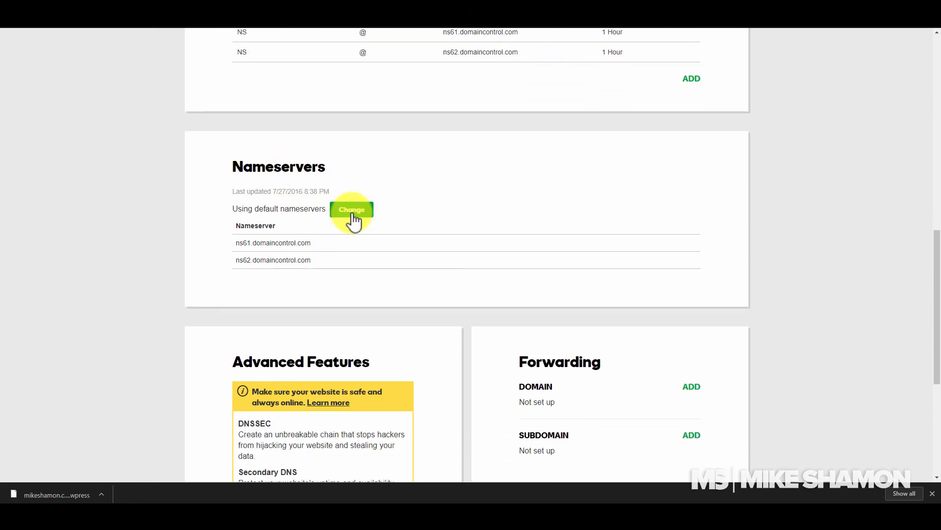
left_click(328, 227)
left_click(310, 251)
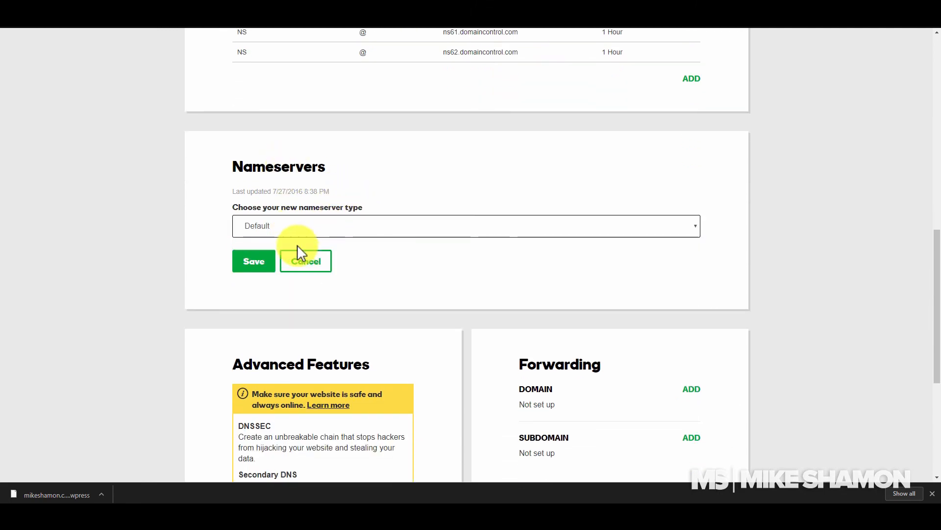
left_click(306, 277)
key("ctrl+v")
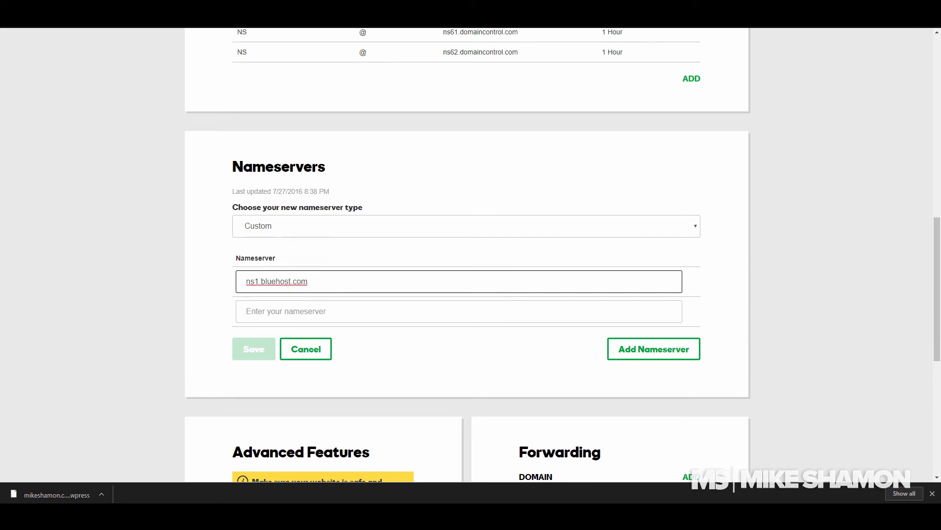
Step: Copy ns2.bluehost.com from Bluehost, enter it as the second nameserver, and save
left_click(159, 10)
left_click_drag(564, 359, 490, 354)
key("ctrl+c")
left_click(203, 11)
left_click(328, 304)
key("ctrl+v")
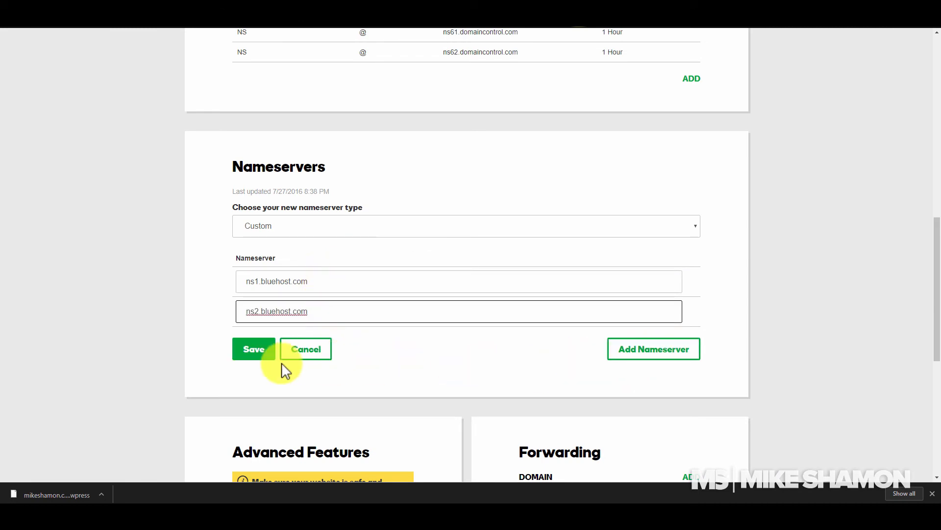
left_click(254, 349)
scroll(498, 164, "up", 3)
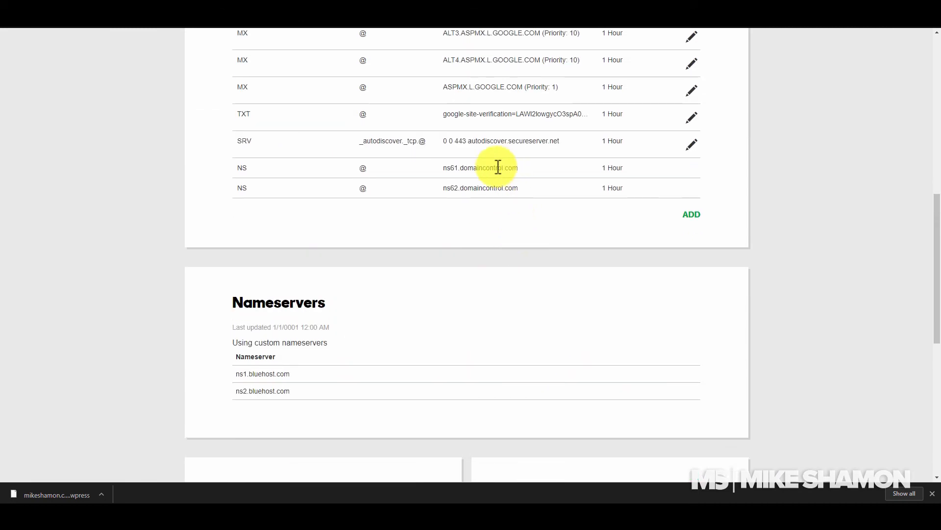